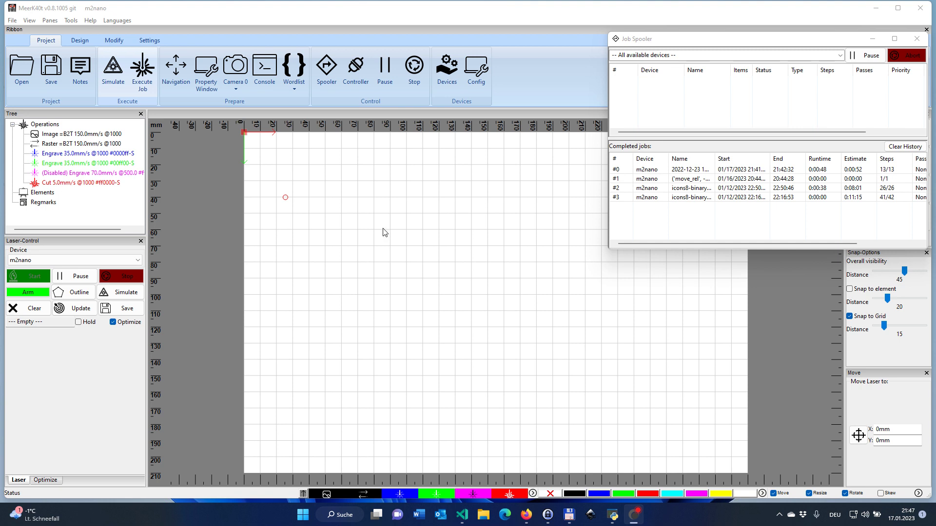
Step: Open Tools > Laser-Tools > Parameter-Test and move its window right to uncover the canvas
click(72, 21)
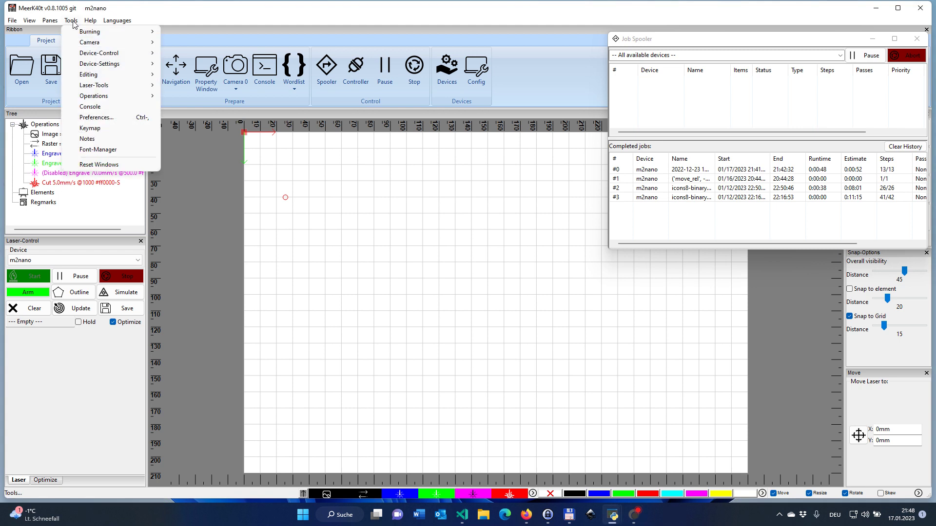
mouse_move(97, 85)
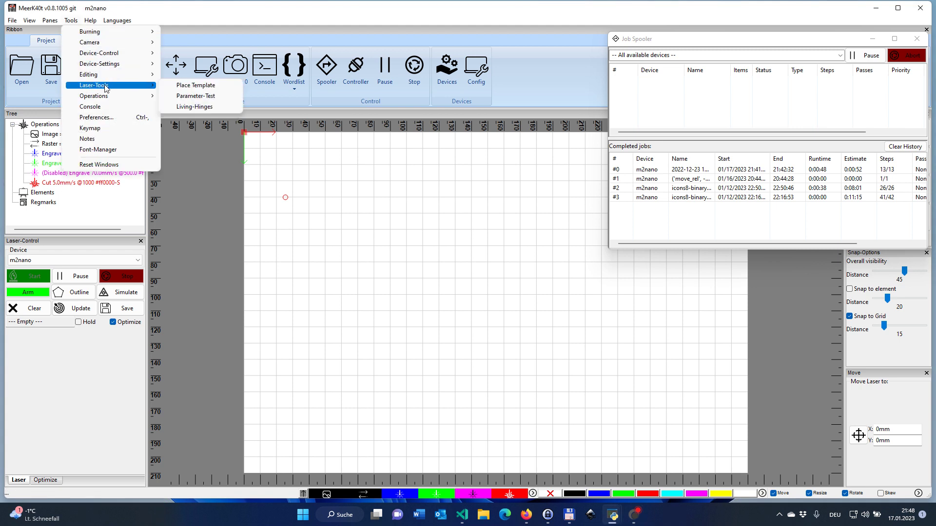
click(196, 96)
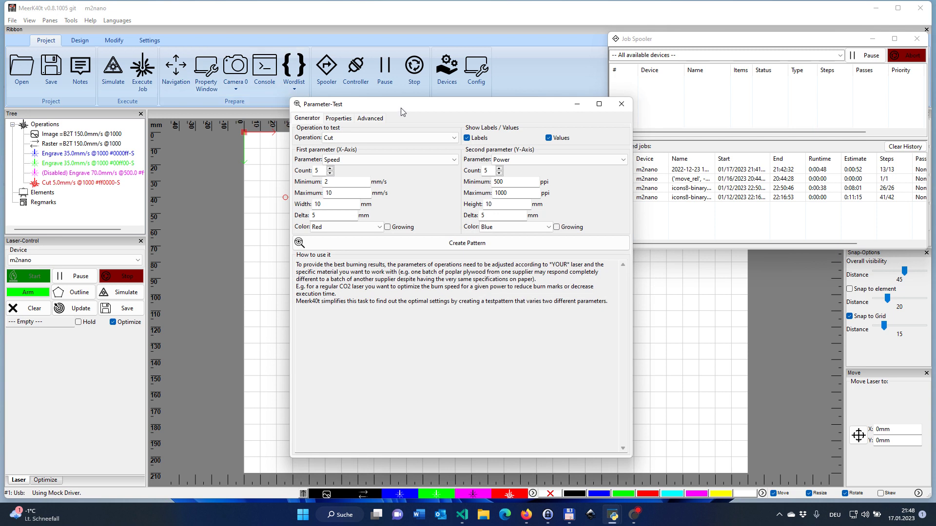
drag(401, 108, 593, 104)
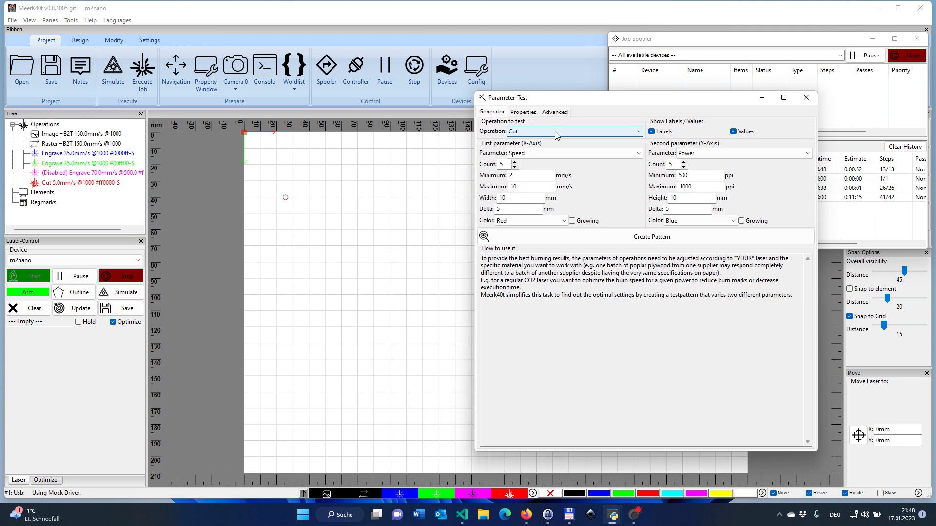
Step: Keep Cut as the operation and Speed as the first parameter; make Passes the second parameter
click(532, 133)
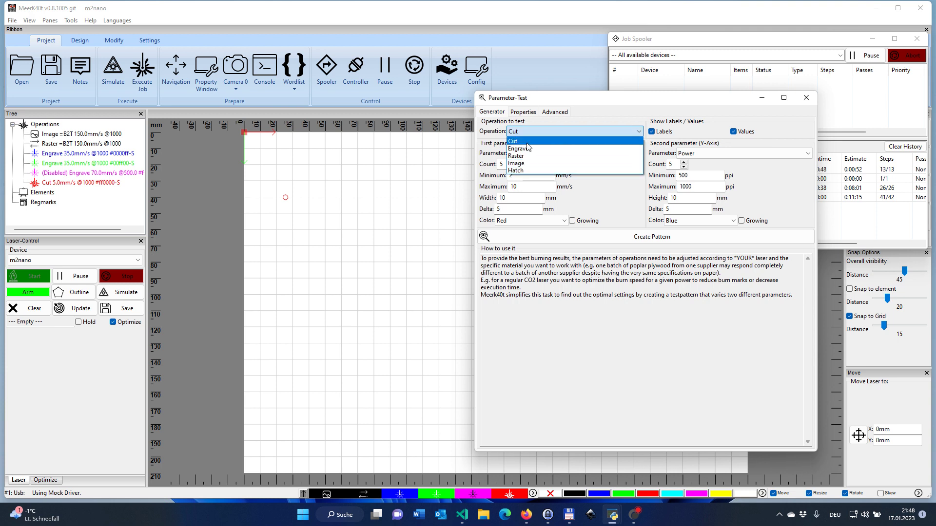
click(527, 142)
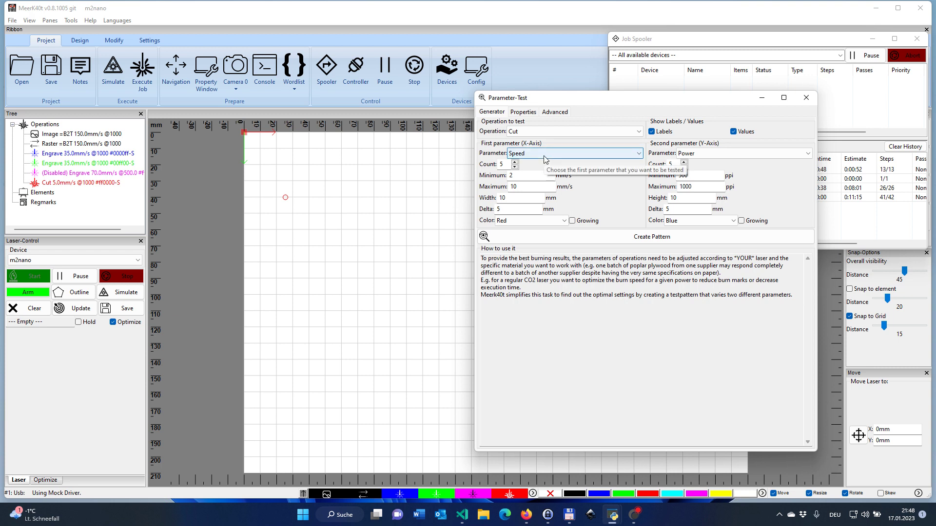
click(545, 157)
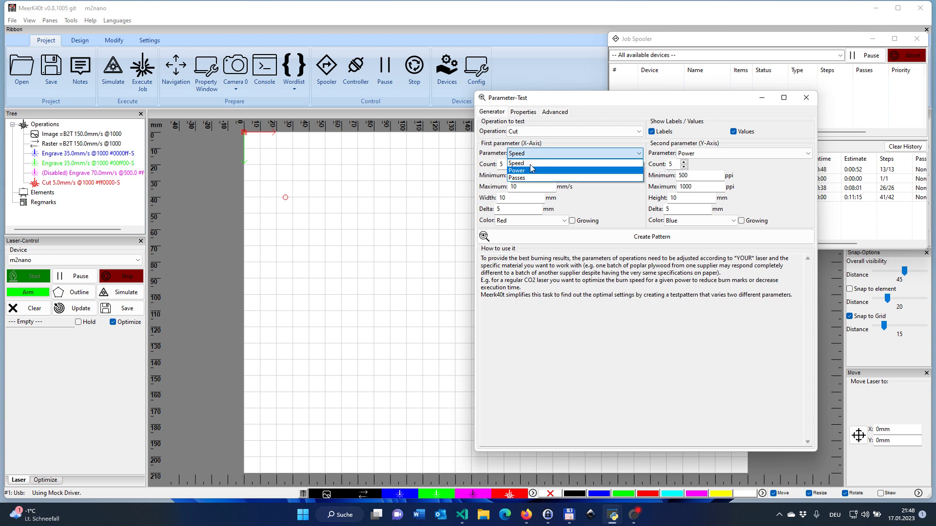
click(530, 163)
click(702, 153)
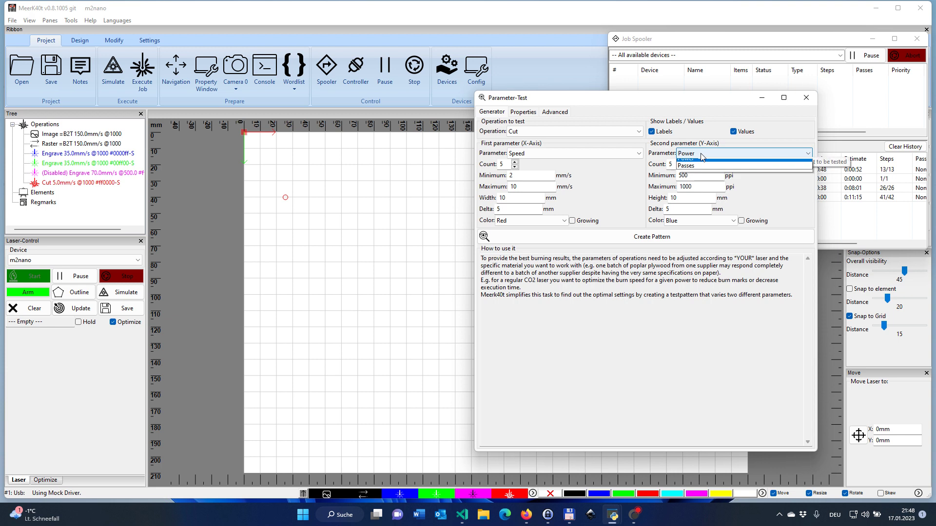
click(702, 179)
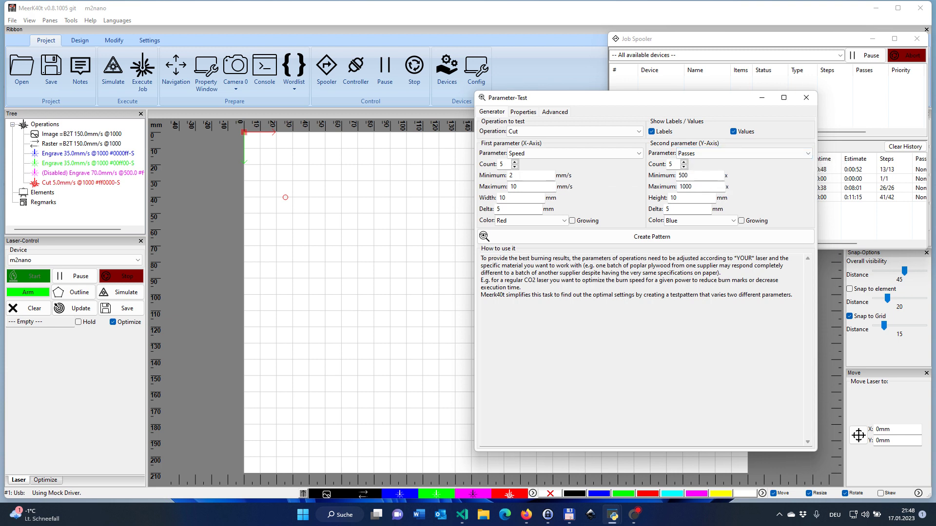
Step: Set the Passes range to minimum 1 and maximum 5
click(511, 176)
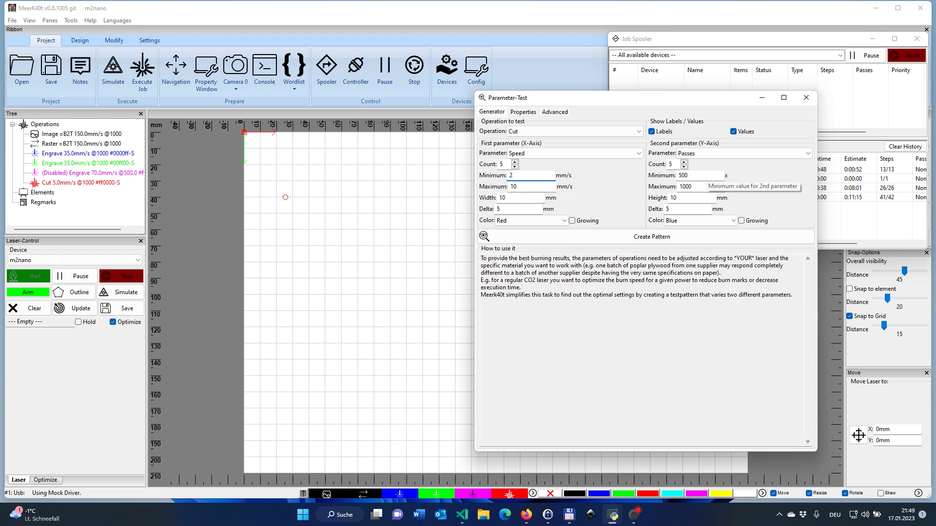
double_click(722, 174)
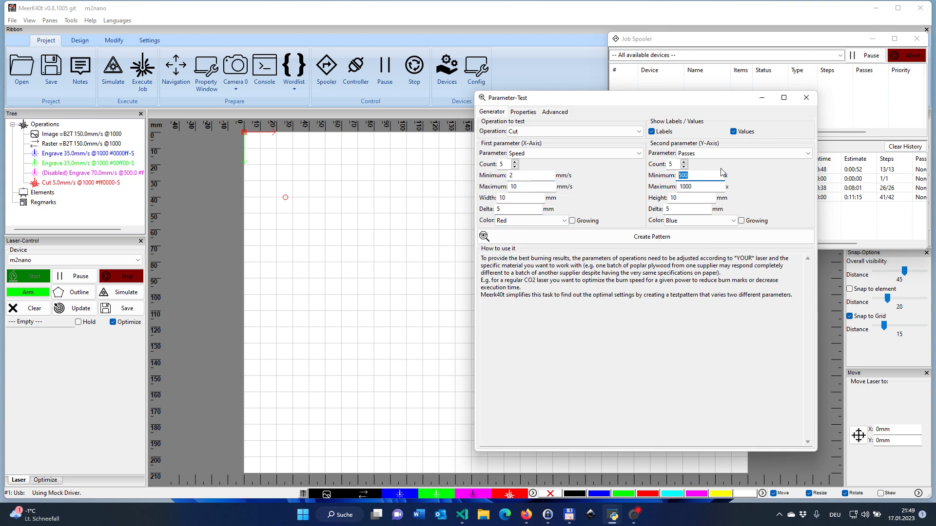
text(1)
key(Tab)
text(5)
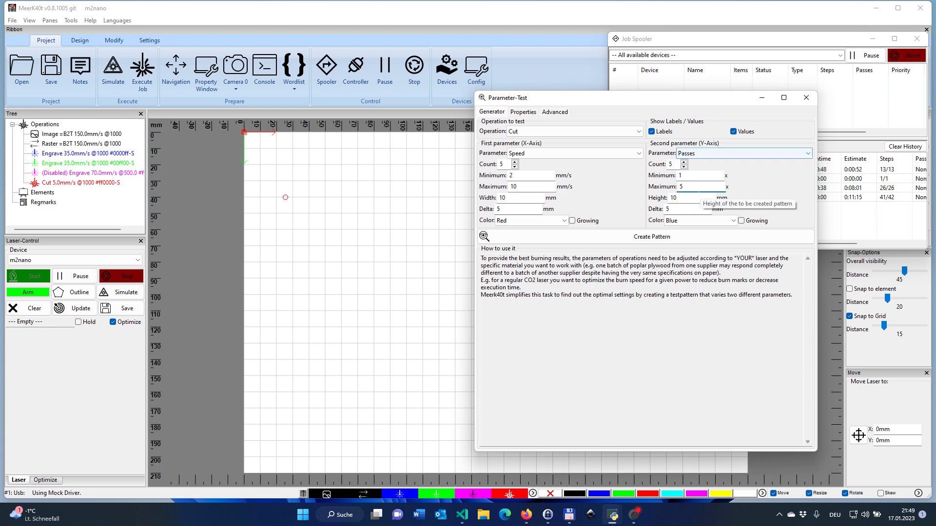
Step: Generate the 5×5 Speed-versus-Passes test grid, replacing the existing canvas content
click(625, 237)
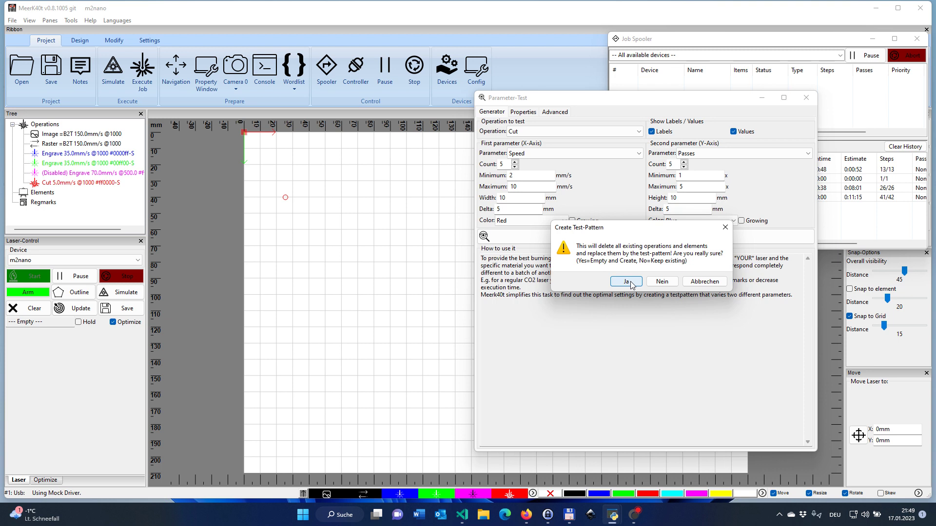
click(627, 281)
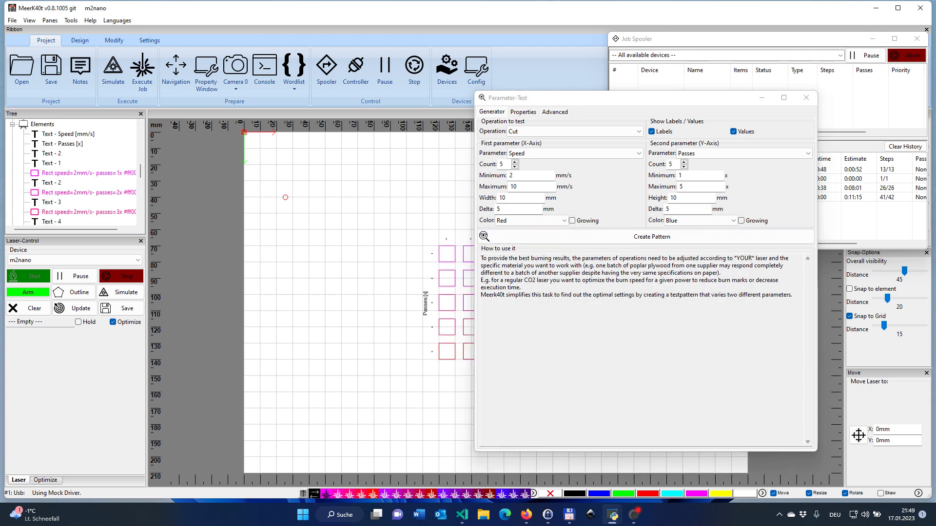
drag(648, 102, 821, 91)
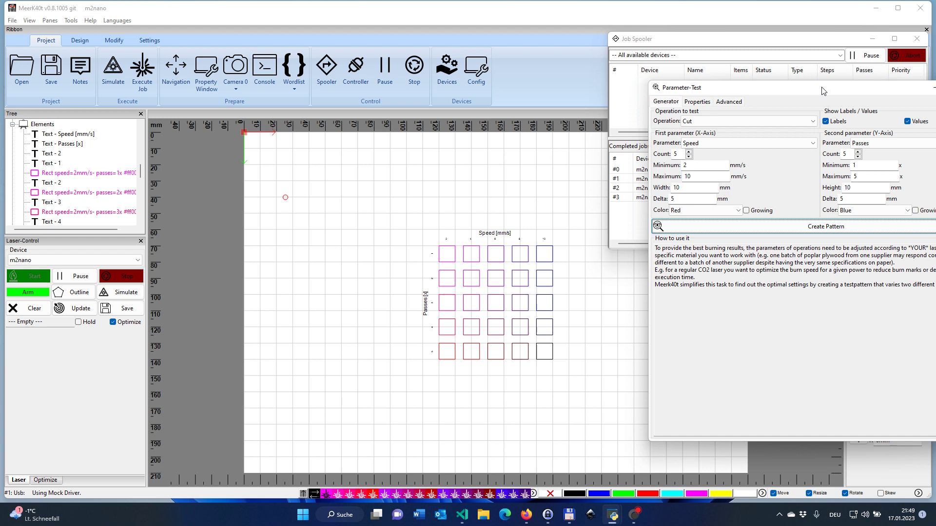
Step: Zoom into the canvas to see the grid of labelled test squares
scroll(545, 302, up, 2)
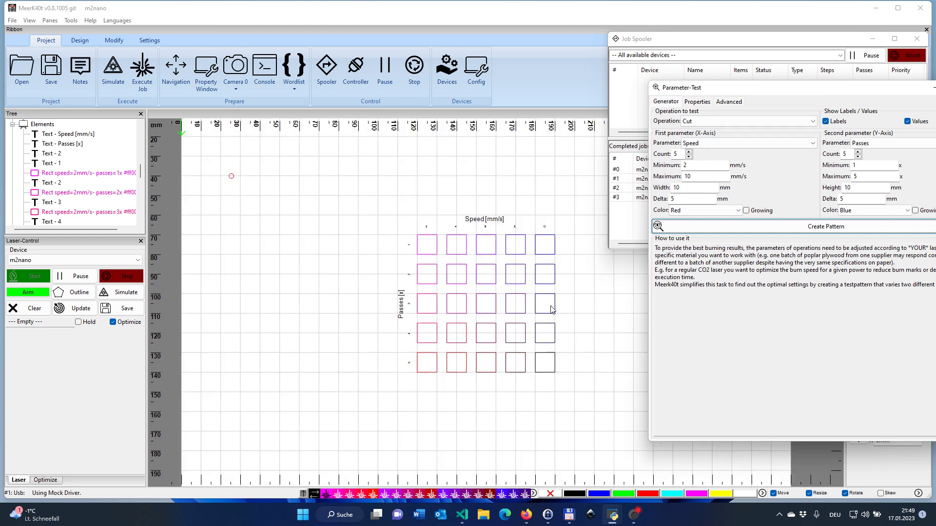
scroll(553, 309, up, 1)
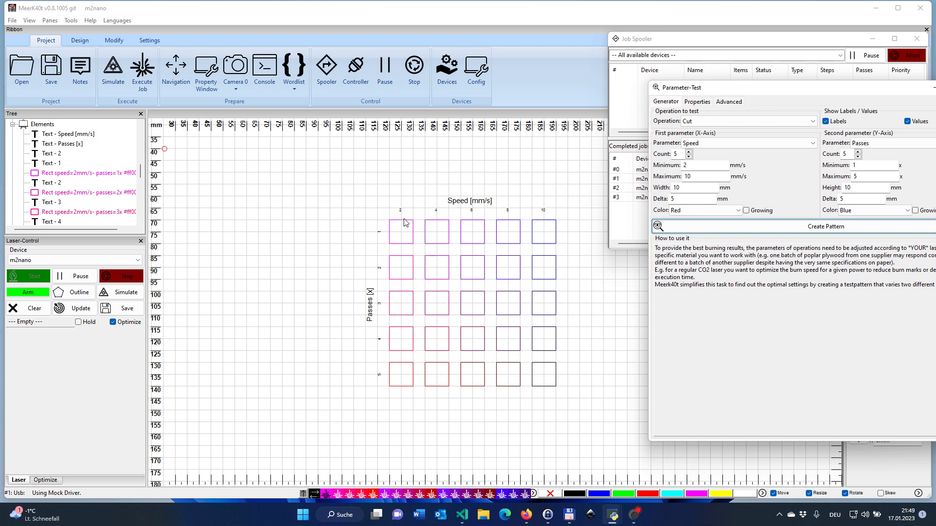
scroll(408, 224, up, 2)
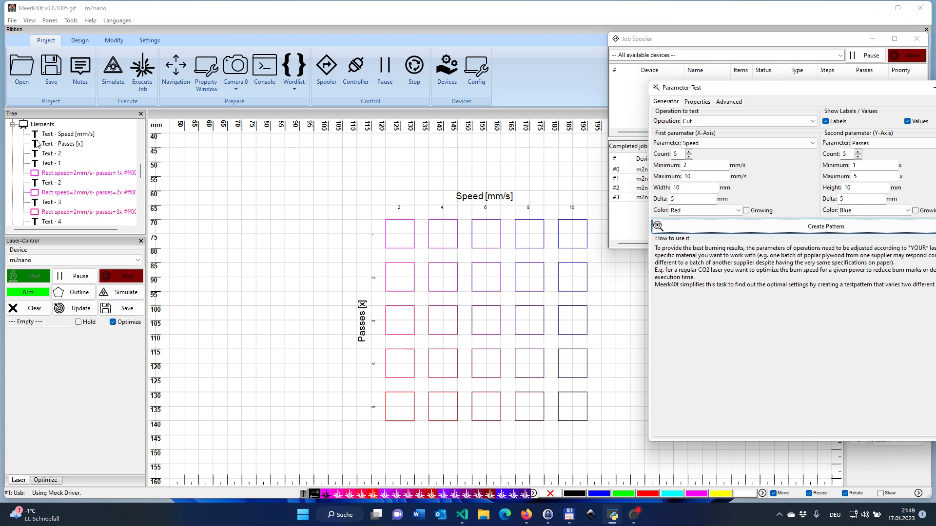
scroll(55, 157, up, 5)
scroll(55, 157, up, 4)
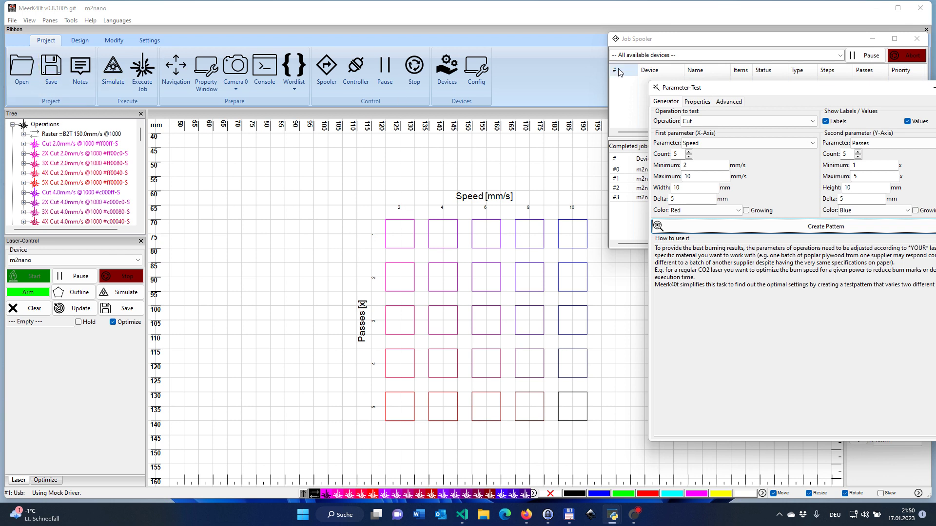
Step: Change the tested operation to Engrave, keeping Speed as the first parameter
drag(722, 95, 583, 104)
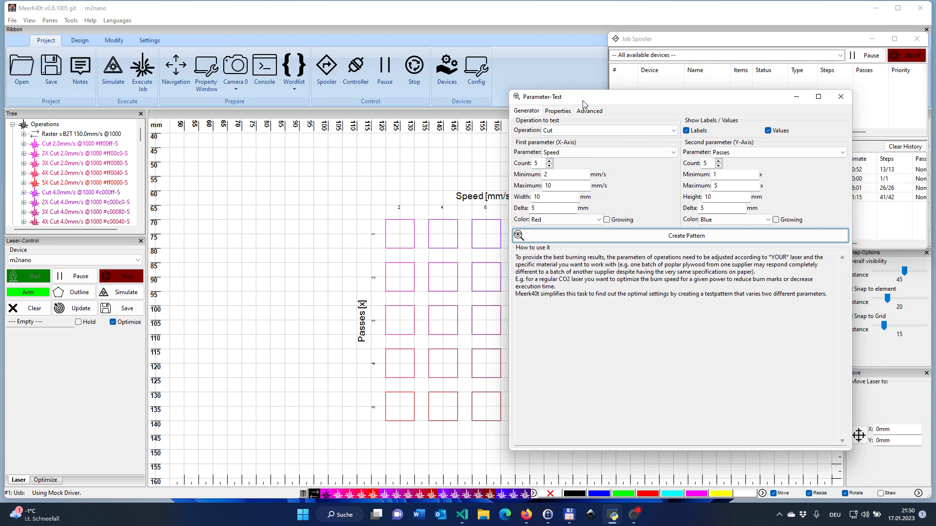
click(582, 130)
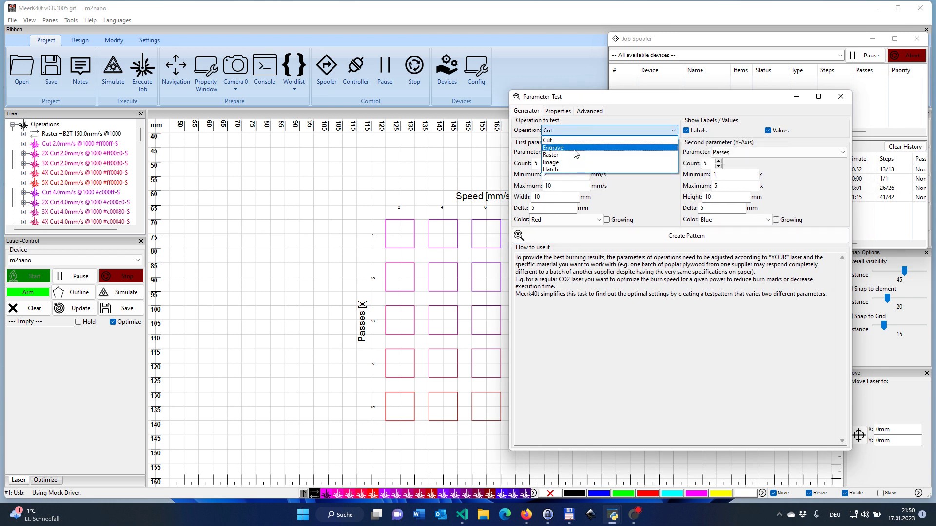
click(574, 151)
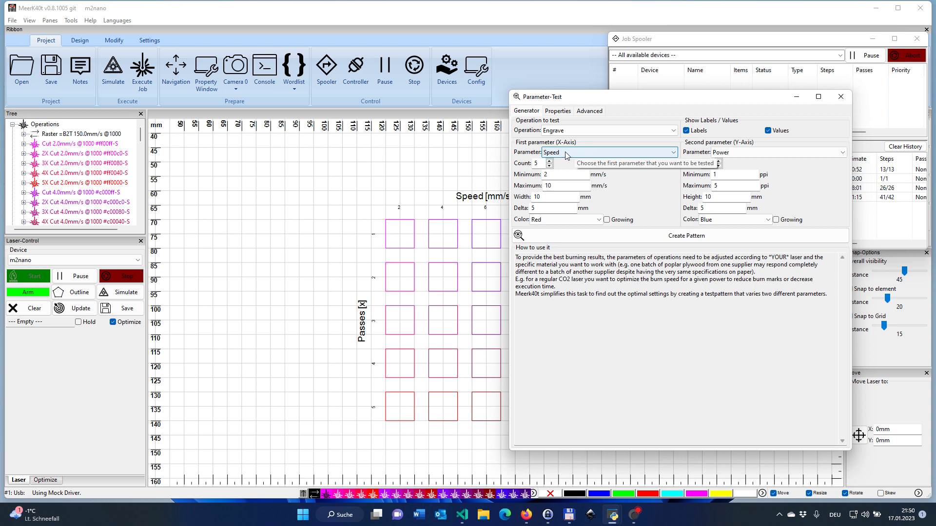
click(568, 153)
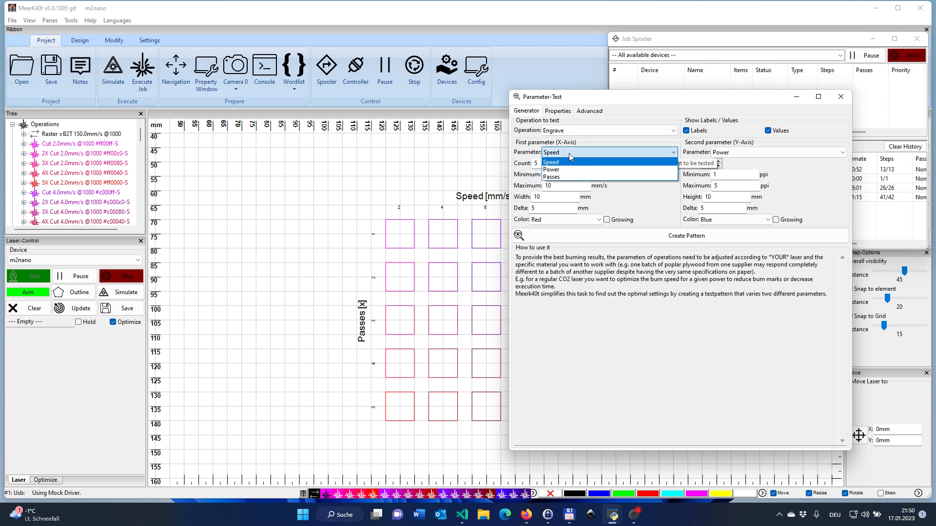
click(571, 164)
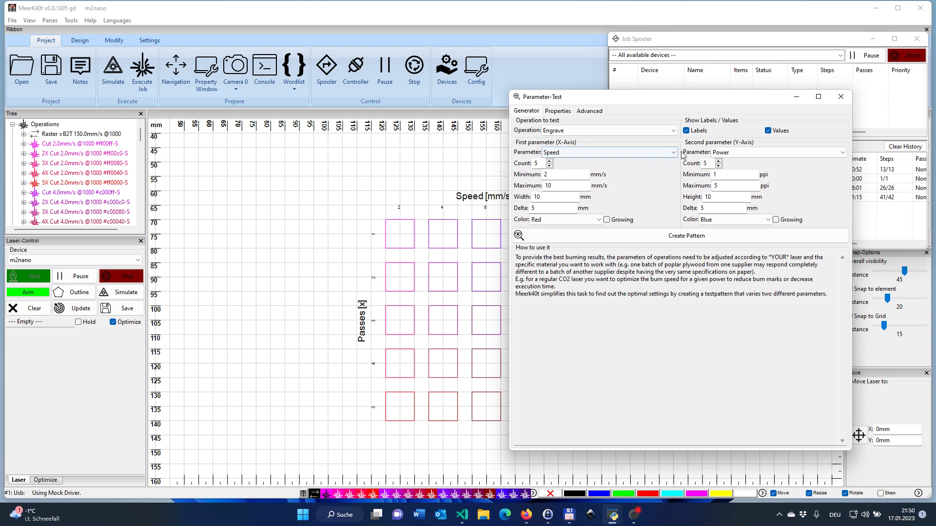
Step: Keep Power as the second parameter and view the Engrave properties: 35.0 mm/s, 1000.0 ppi
click(726, 153)
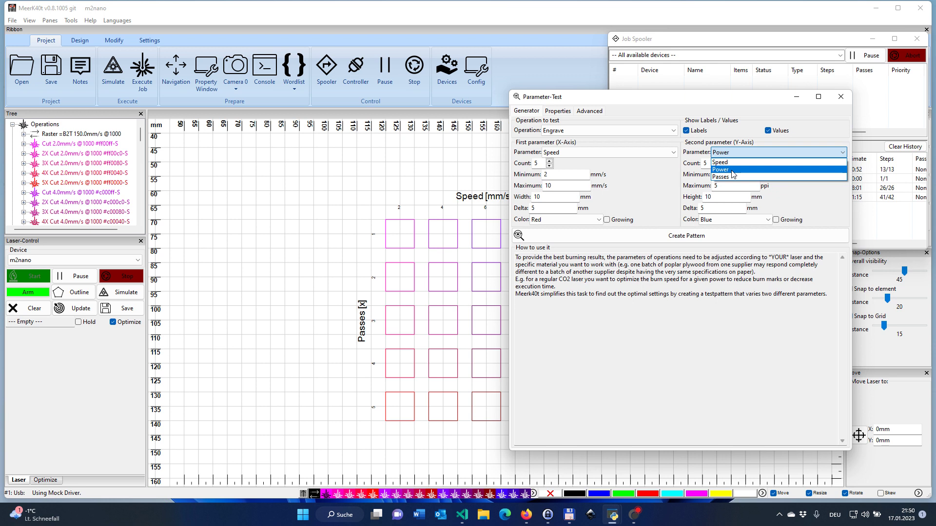
click(558, 115)
click(558, 115)
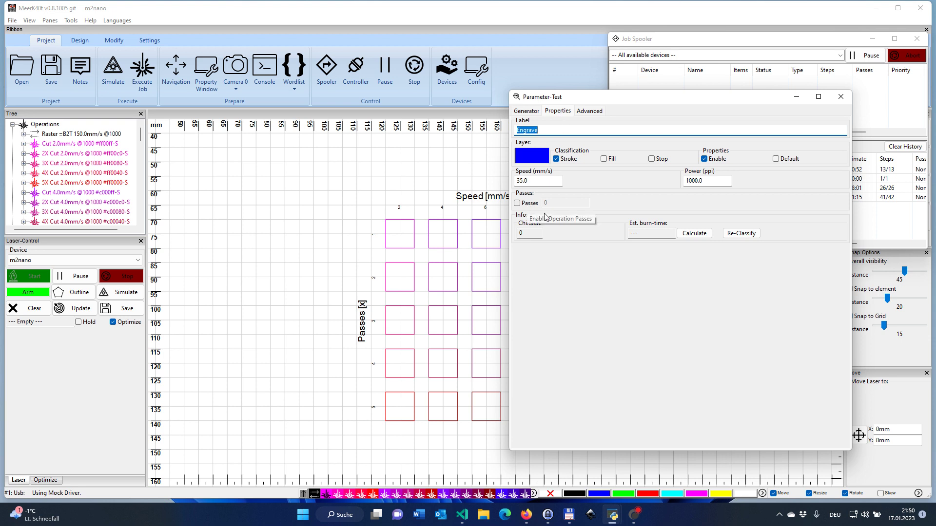
Step: Review the Engrave operation's Advanced options, then go back to the Generator settings
click(589, 112)
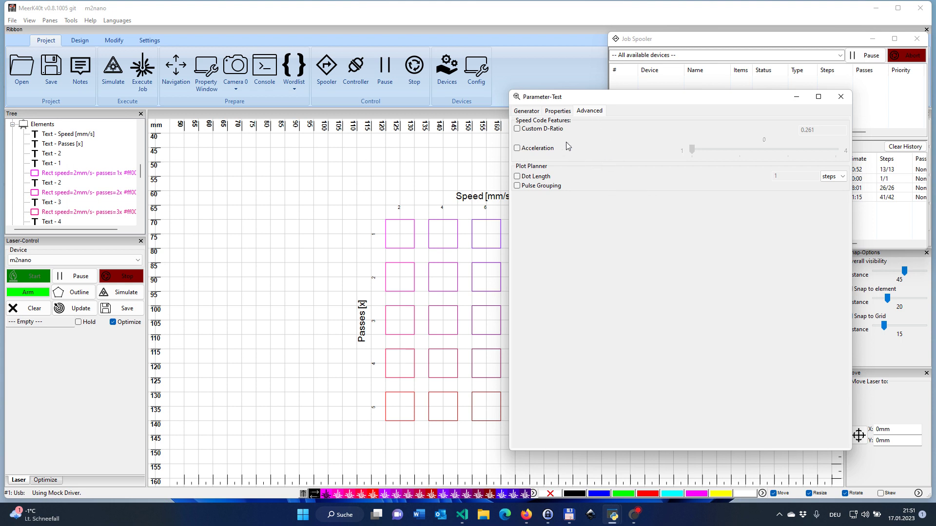
click(535, 113)
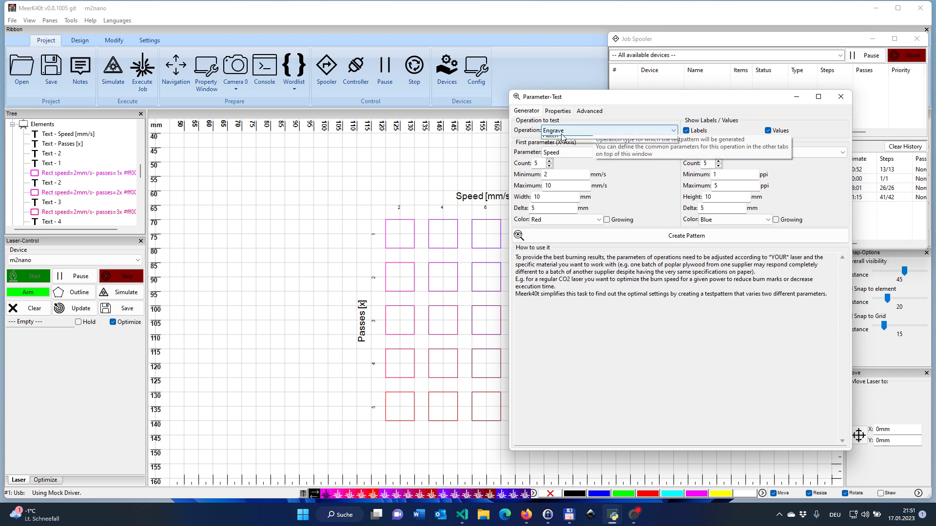
click(562, 134)
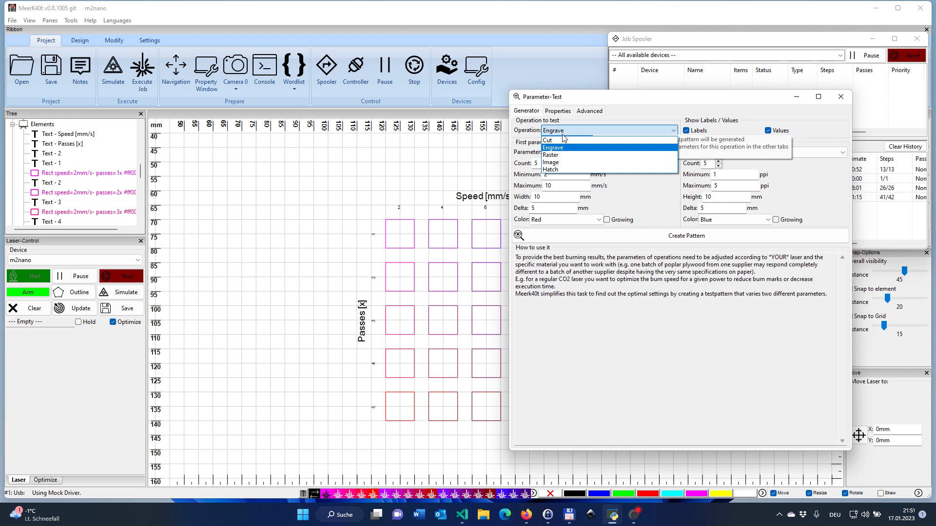
click(591, 305)
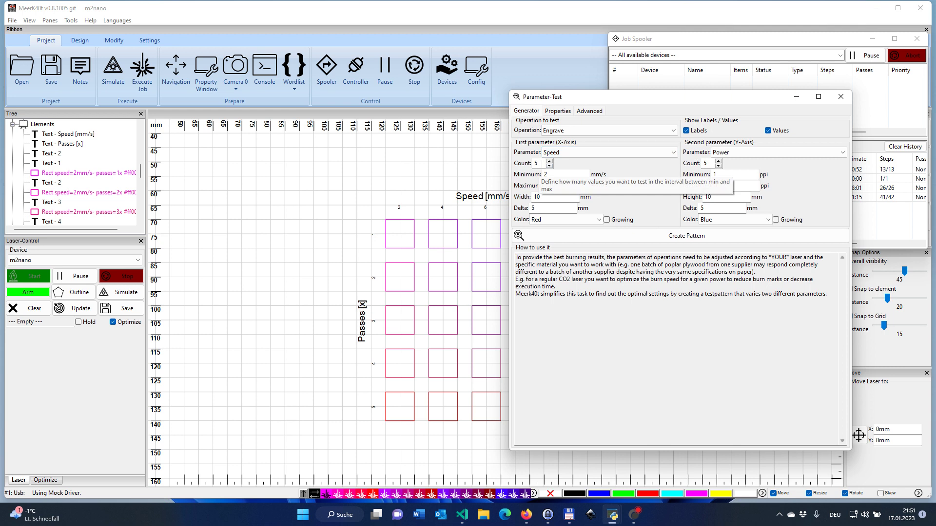
drag(583, 98, 679, 96)
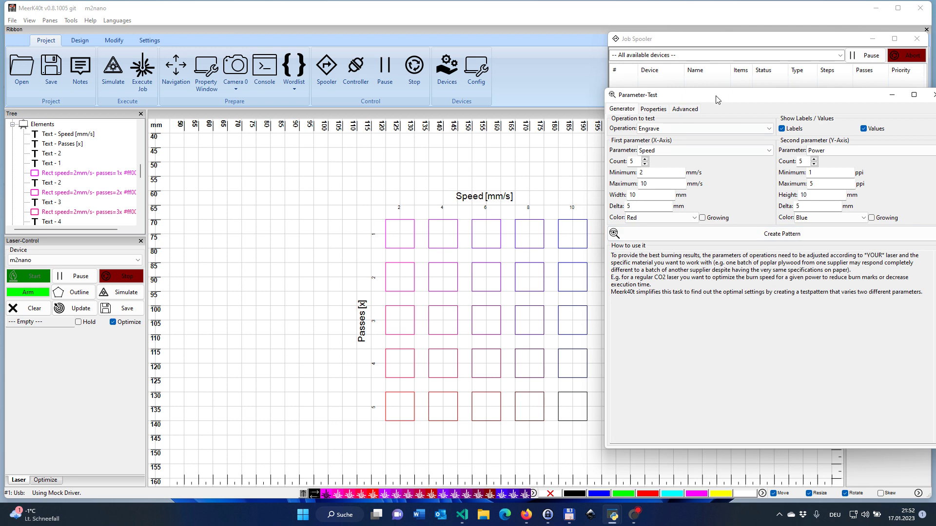
drag(718, 99, 607, 101)
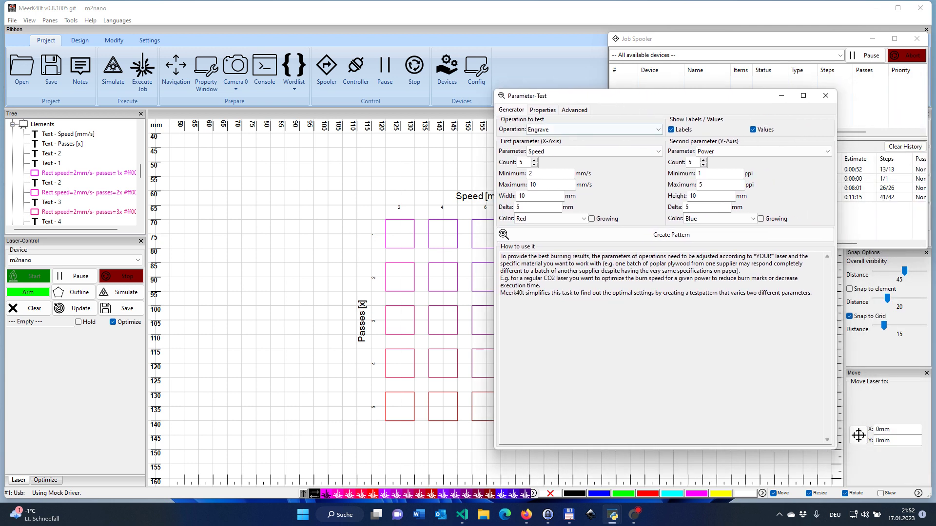